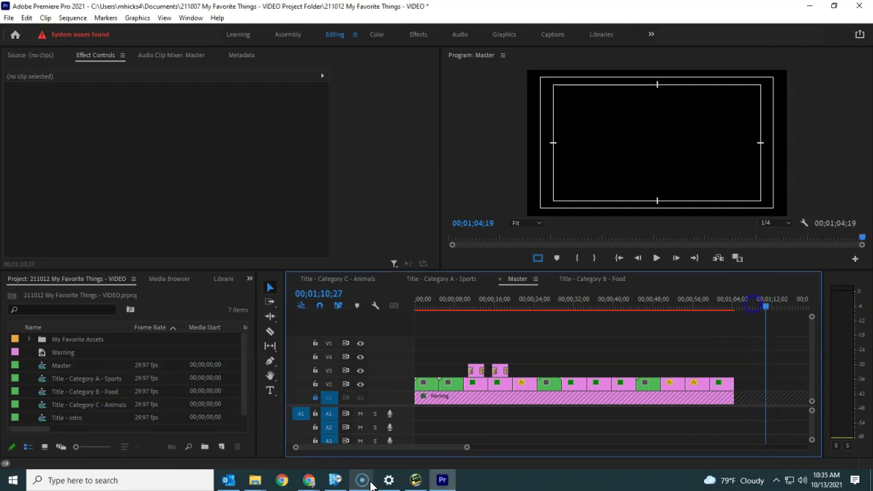
Bring the browser forward and switch to the live DataTech Studio site.
mouse_move(312, 482)
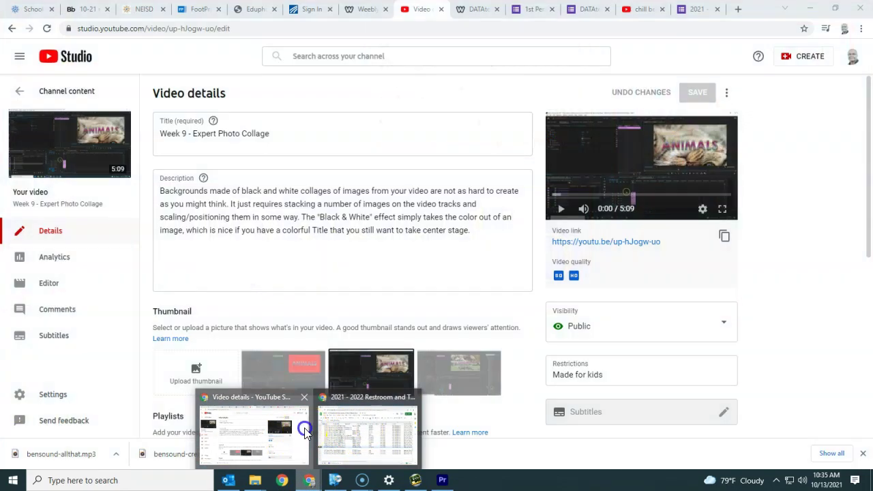
click(305, 431)
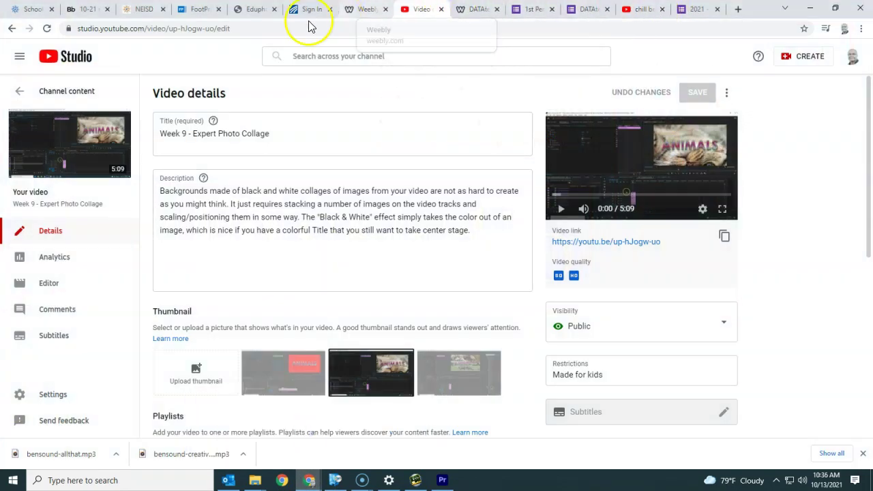
click(369, 10)
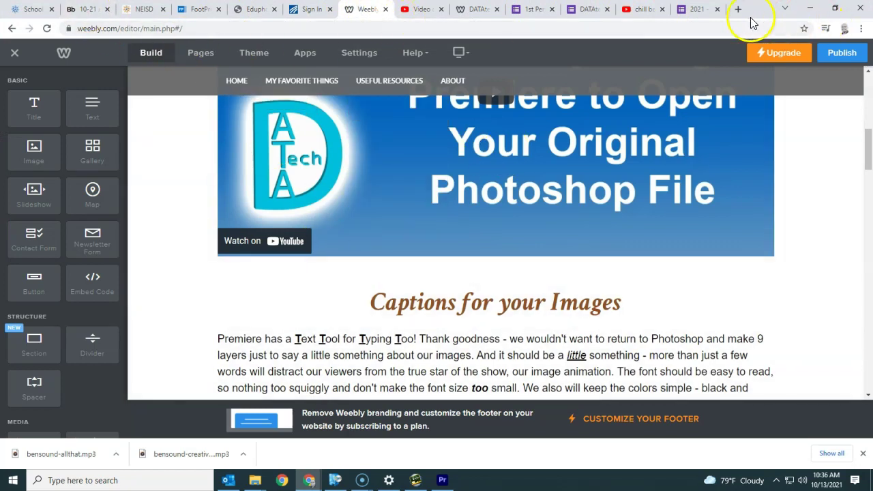
click(492, 14)
Open the Useful Resources > Royalty-Free Music page and scroll down to the Bensound panel.
mouse_move(319, 57)
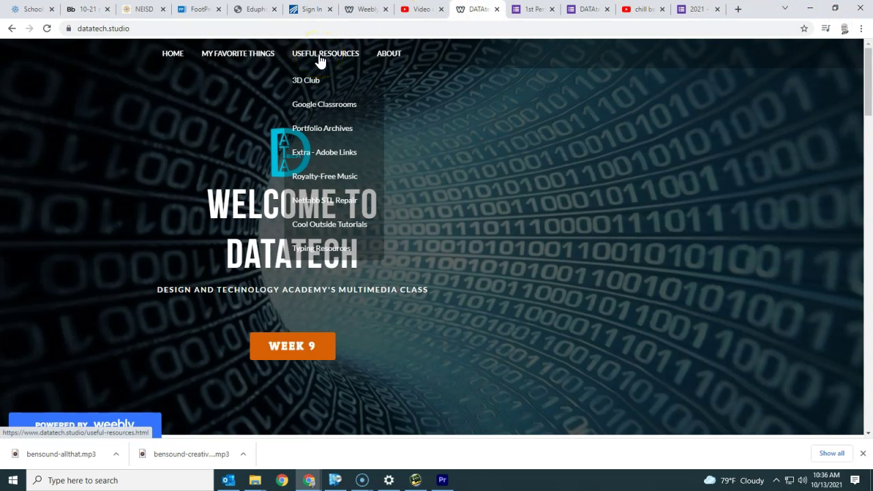
click(314, 178)
scroll(746, 250, down, 1)
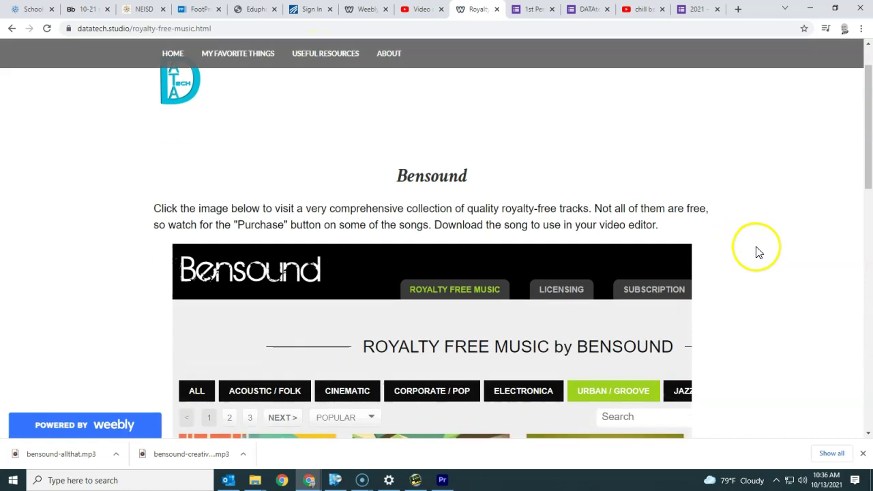
scroll(764, 253, down, 2)
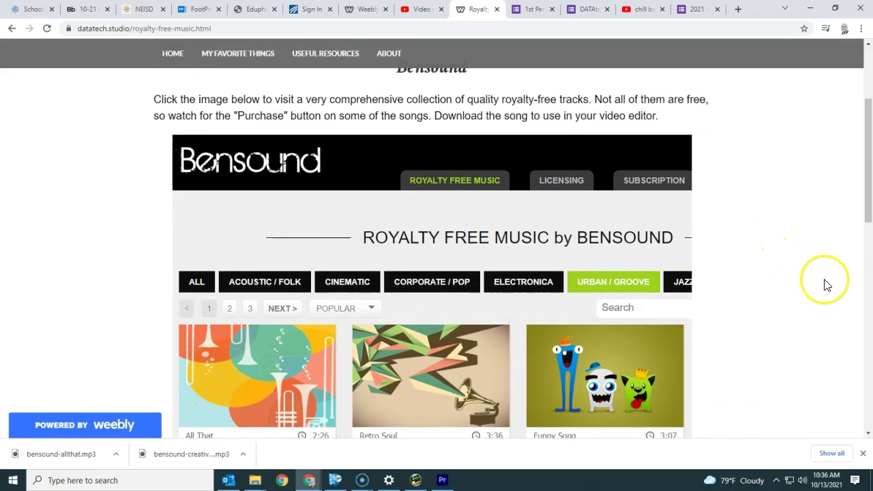
scroll(825, 285, down, 1)
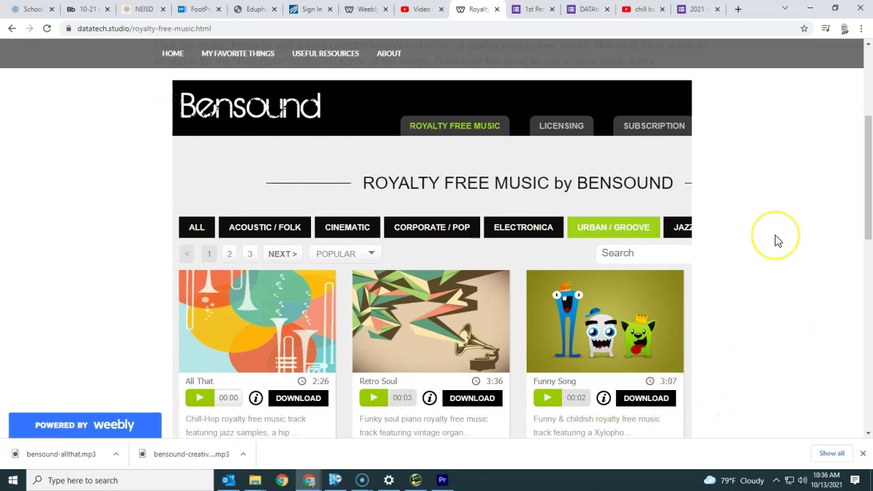
Open Bensound's royalty-free catalogue and page through 2 and 11 to page 6.
click(467, 121)
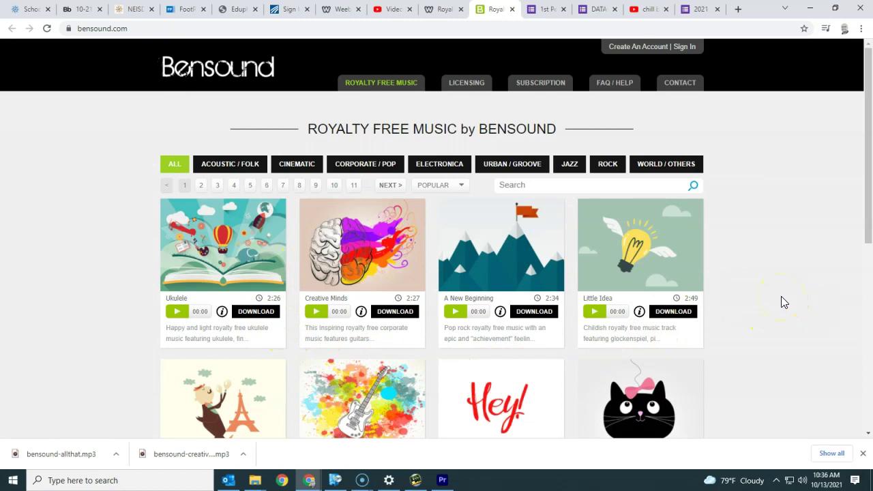
scroll(782, 297, down, 4)
scroll(781, 296, down, 2)
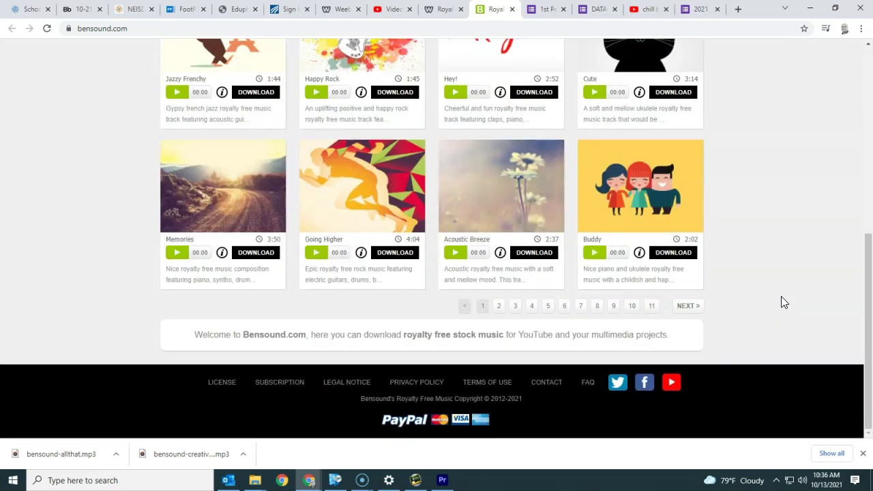
click(499, 306)
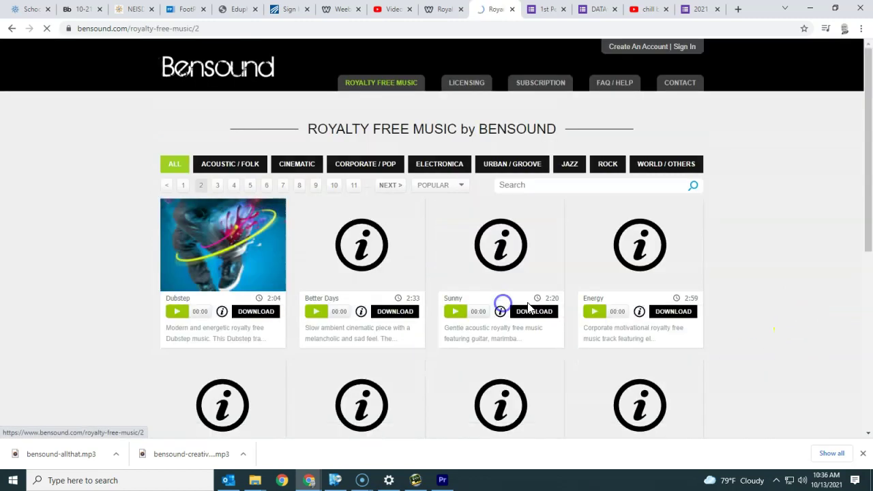
click(353, 185)
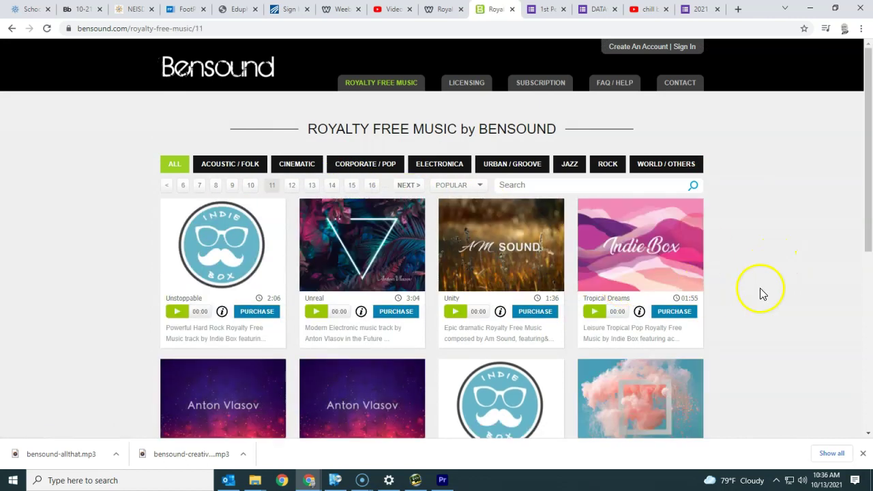
scroll(768, 288, down, 3)
scroll(768, 289, down, 3)
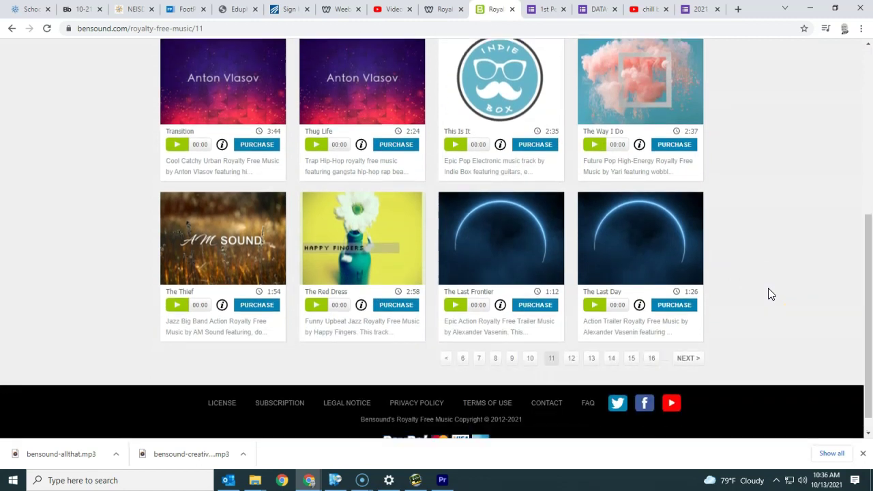
click(464, 360)
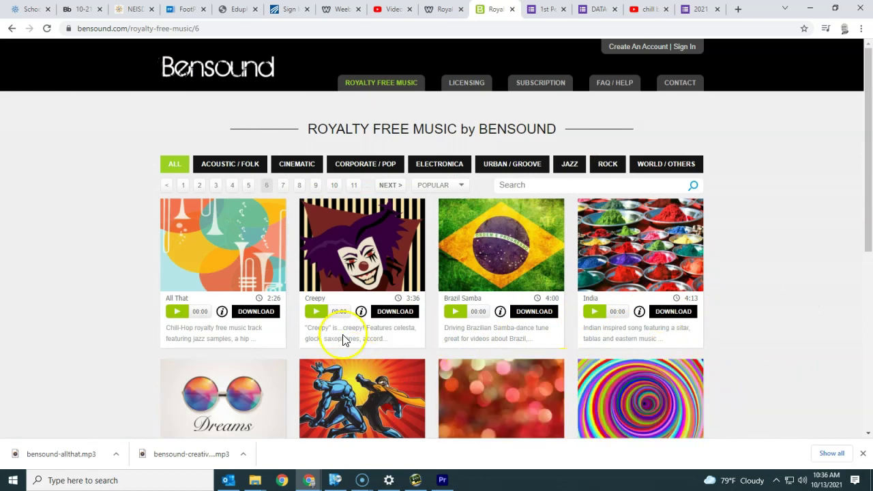
Preview All That, download its free version, and show bensound-allthat.mp3 in the Downloads folder.
click(175, 313)
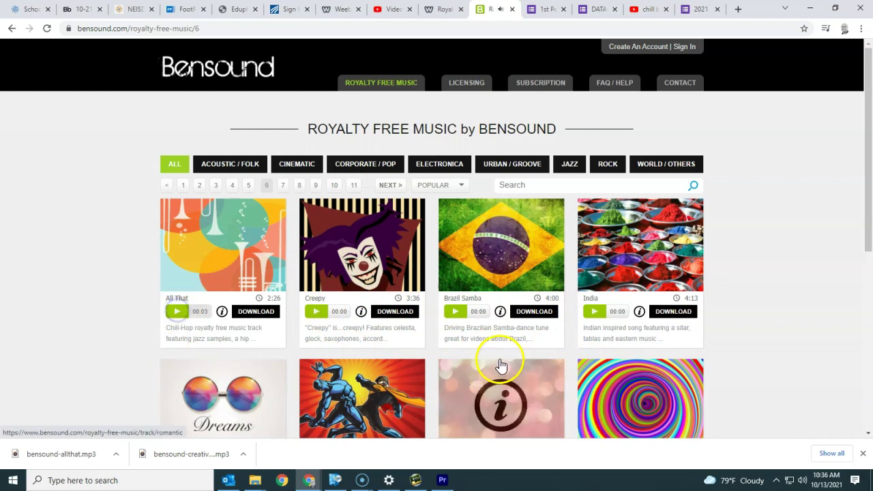
click(280, 294)
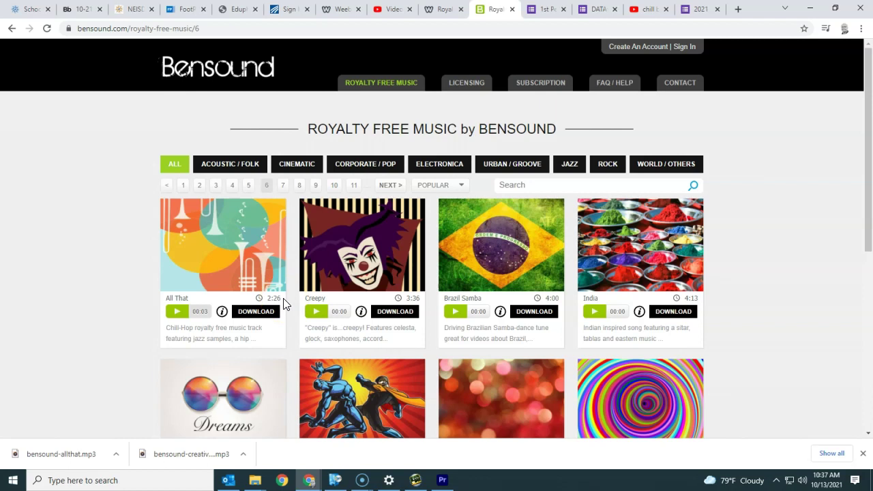
click(271, 313)
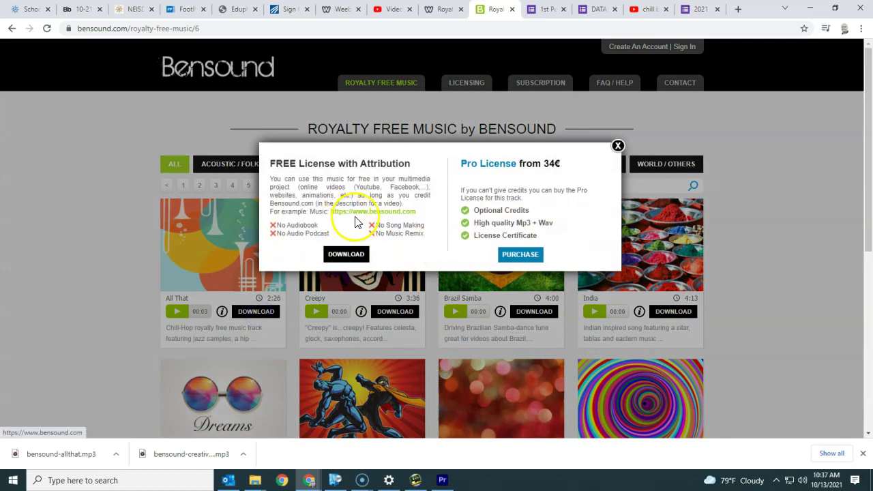
click(348, 259)
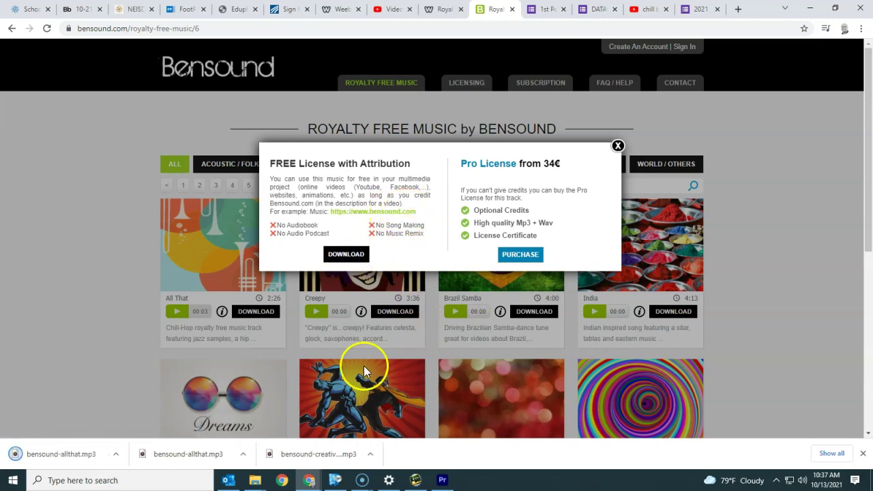
click(116, 454)
click(145, 416)
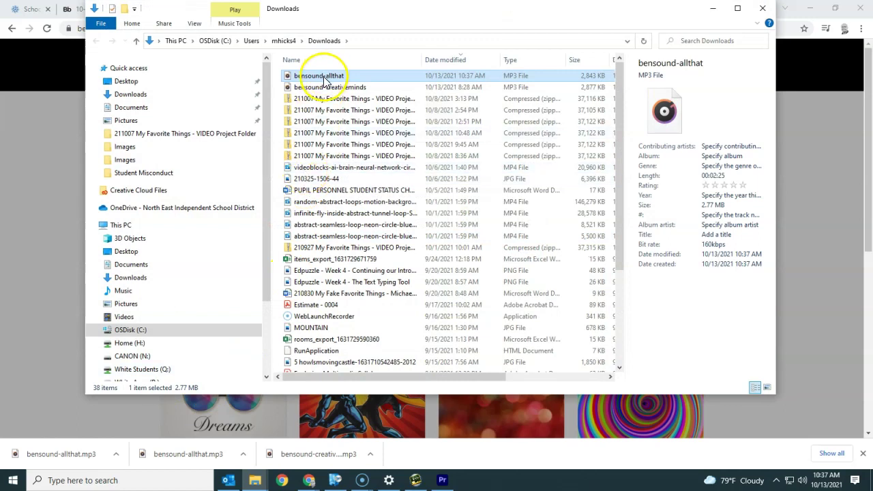
Drag bensound-allthat into the project's My Favorite Assets folder and select it there.
drag(324, 81, 170, 304)
click(169, 304)
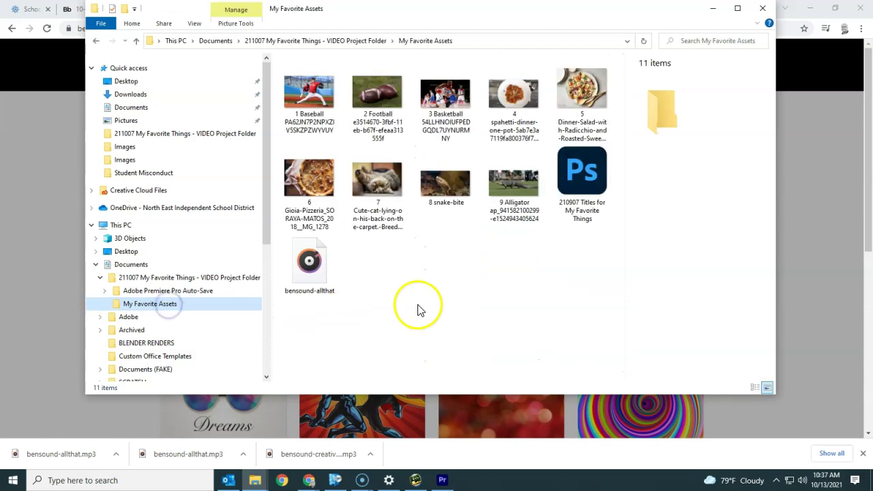
click(310, 276)
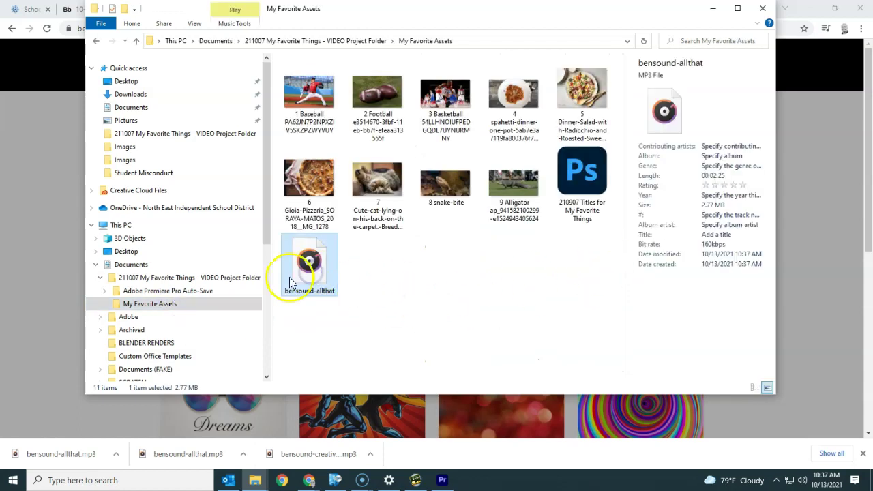
Import bensound-allthat from My Favorite Assets into Premiere with File > Import.
click(442, 480)
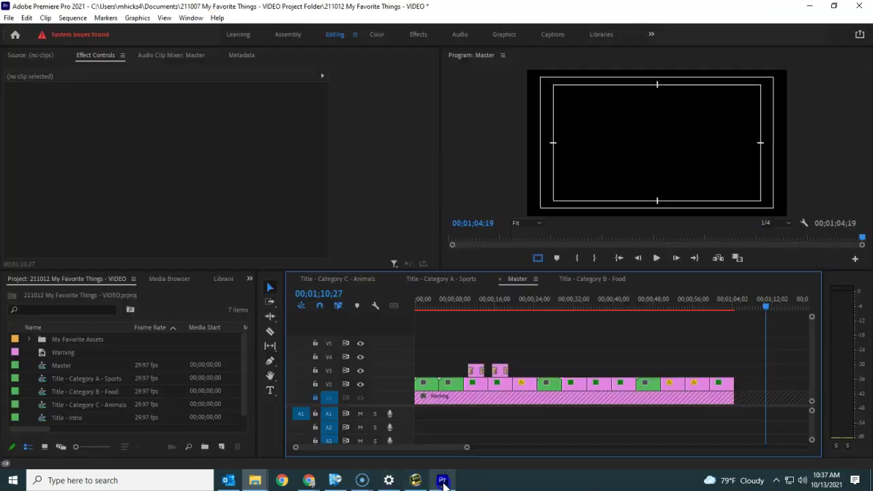
click(8, 18)
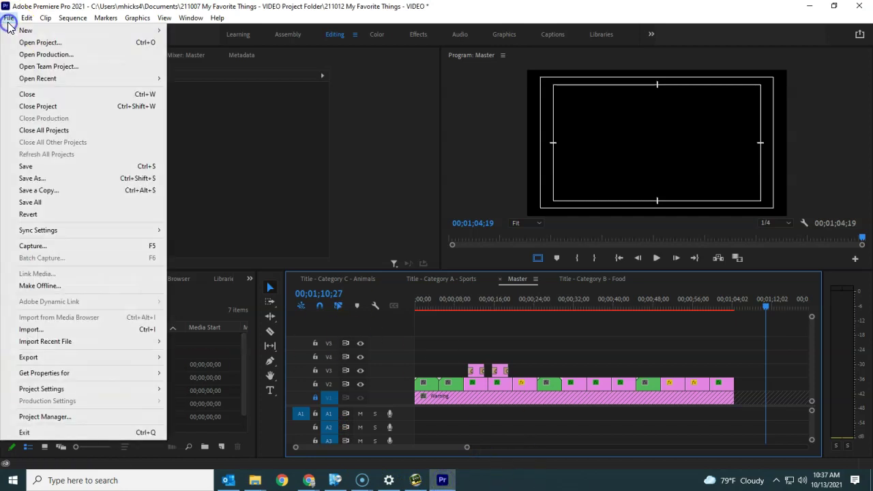
click(71, 330)
scroll(305, 167, down, 2)
click(334, 190)
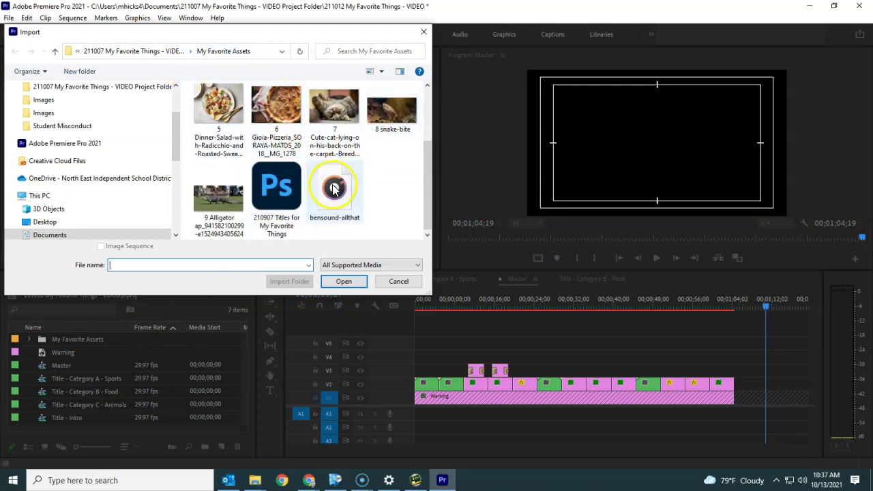
click(345, 279)
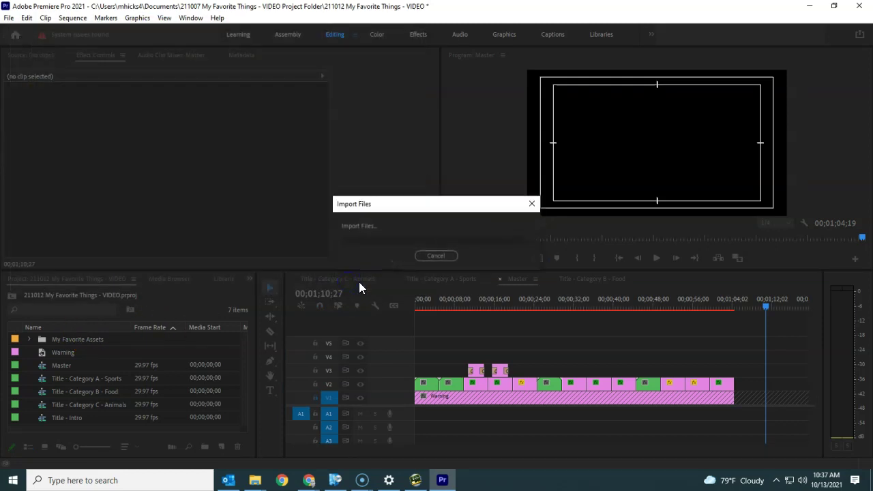
Drag bensound-allthat.mp3 onto track A1, make A1 taller, and select the clip.
click(48, 416)
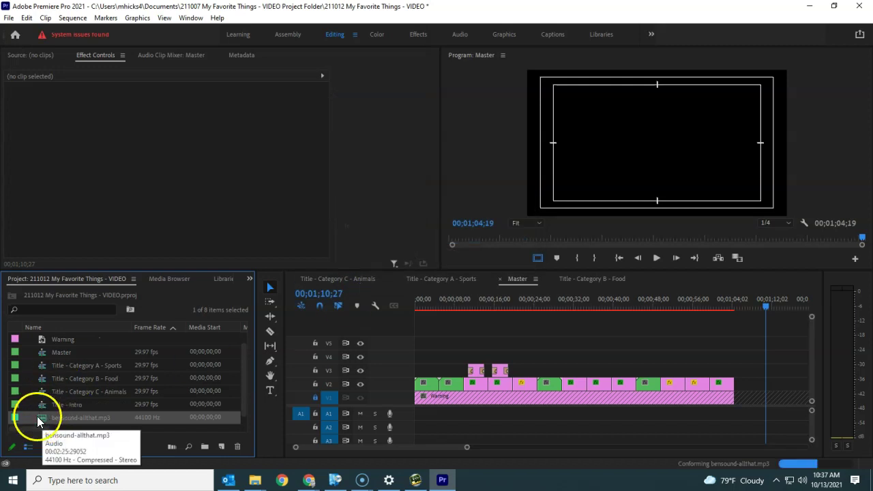
drag(47, 416, 411, 417)
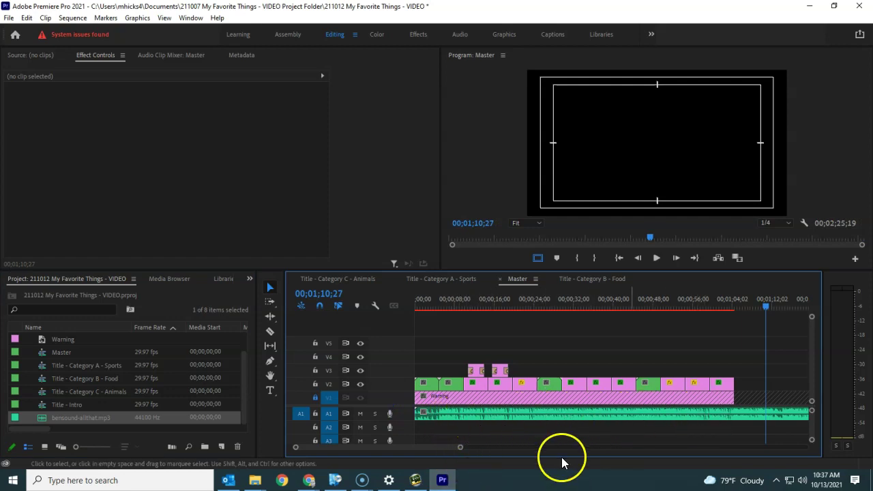
drag(368, 420, 366, 435)
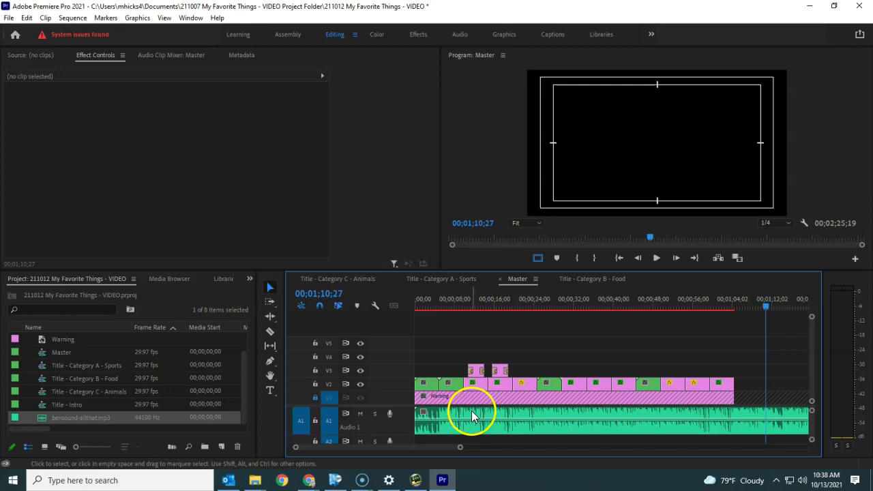
click(532, 413)
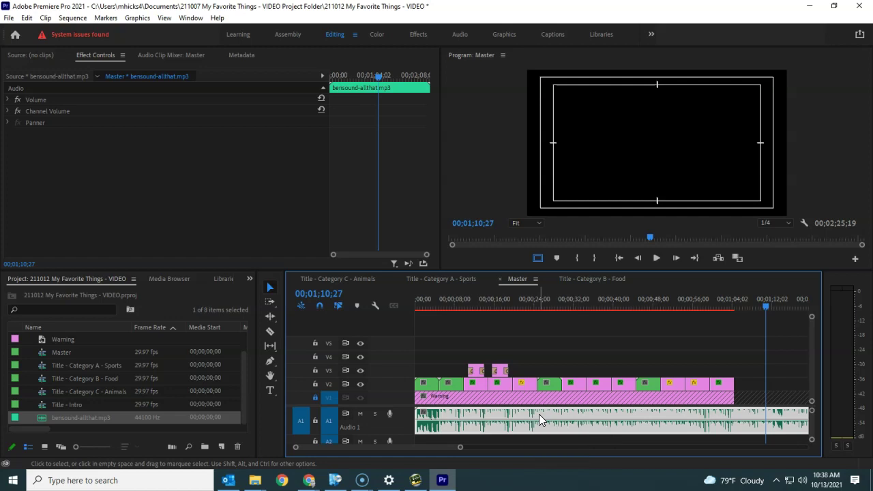
Apply Audio Gain to the song clip with Normalize All Peaks to 0 dB.
right_click(538, 414)
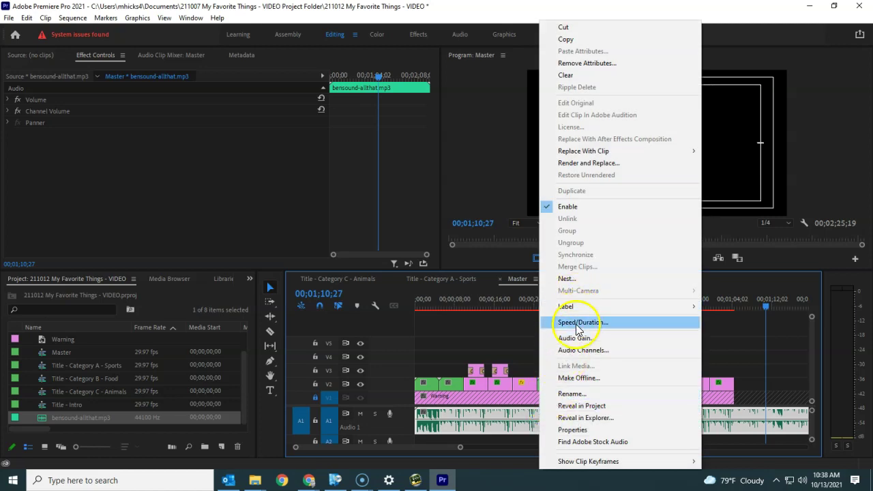
click(589, 341)
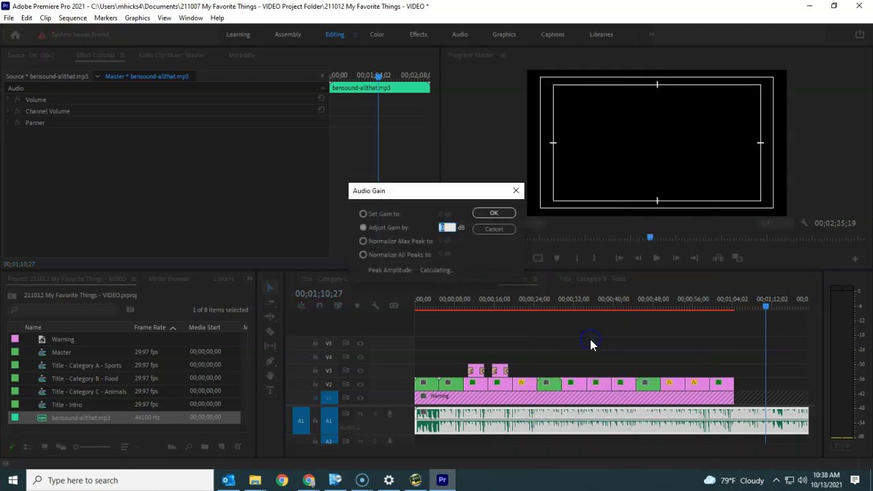
click(363, 255)
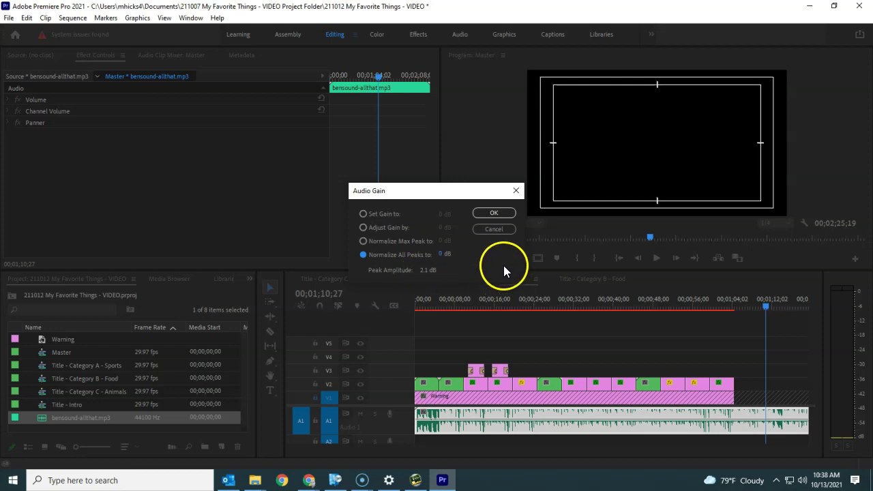
click(504, 214)
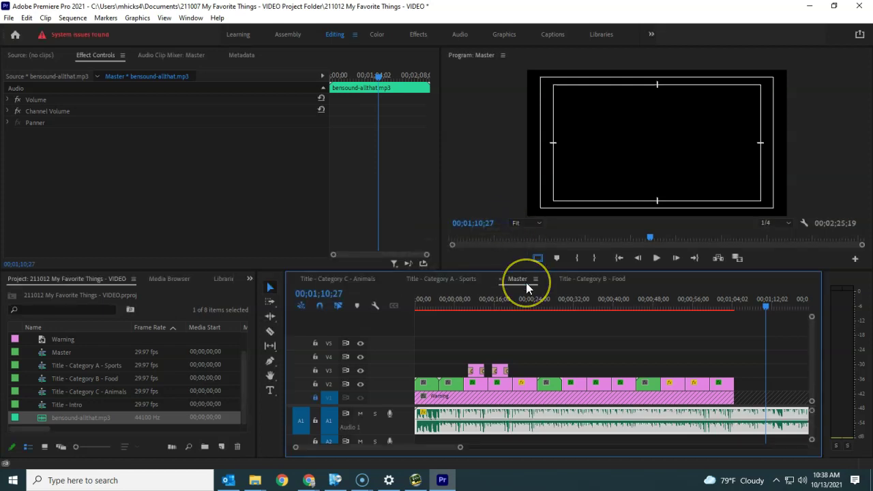
Play the Master sequence from mid-timeline to hear the normalized song.
click(526, 282)
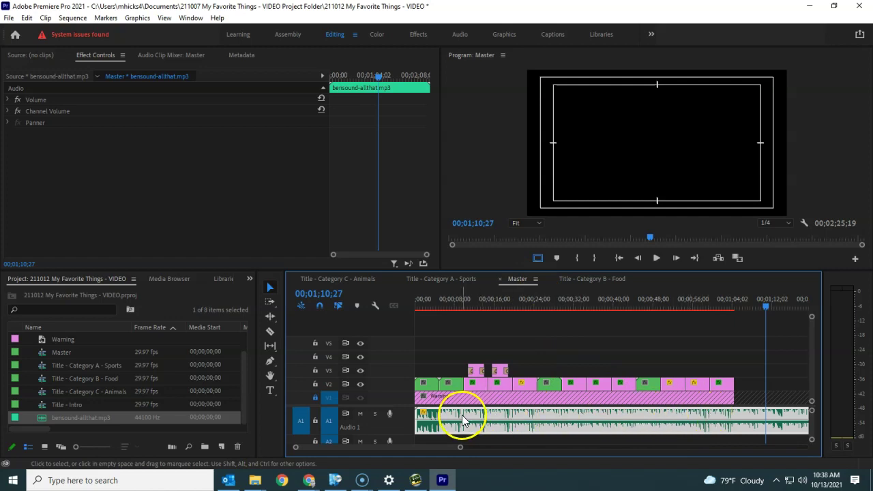
drag(626, 307, 581, 306)
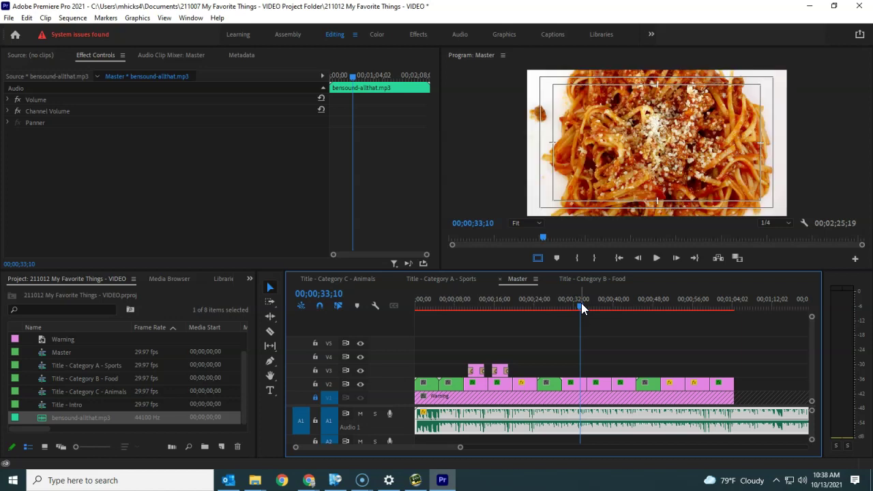
key(space)
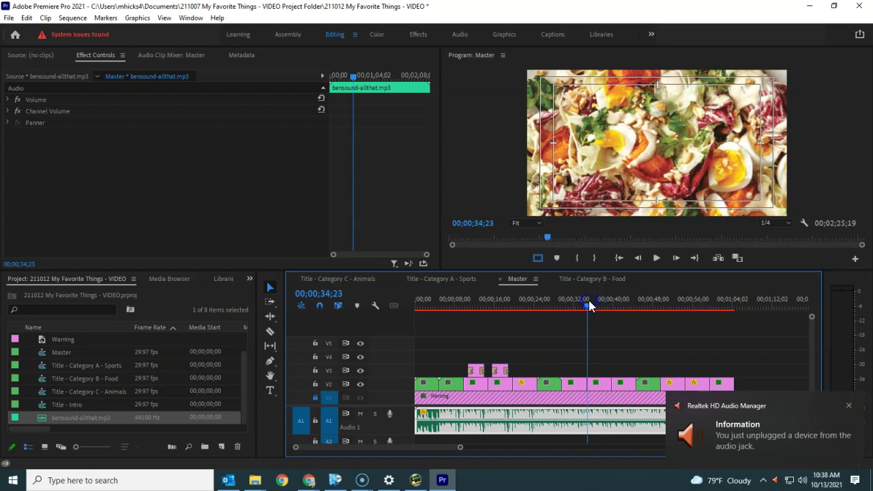
Trim the song's right edge back to the end of the video clips, near 00;01;04;03.
click(848, 405)
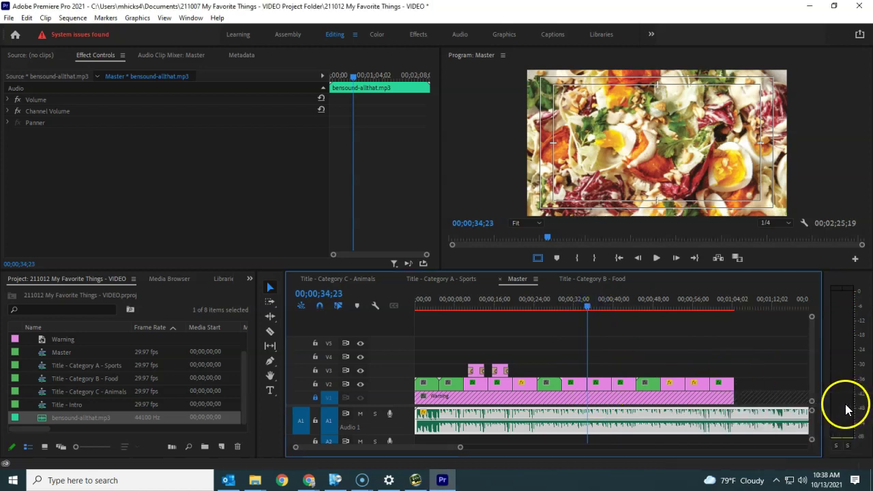
drag(459, 446, 536, 450)
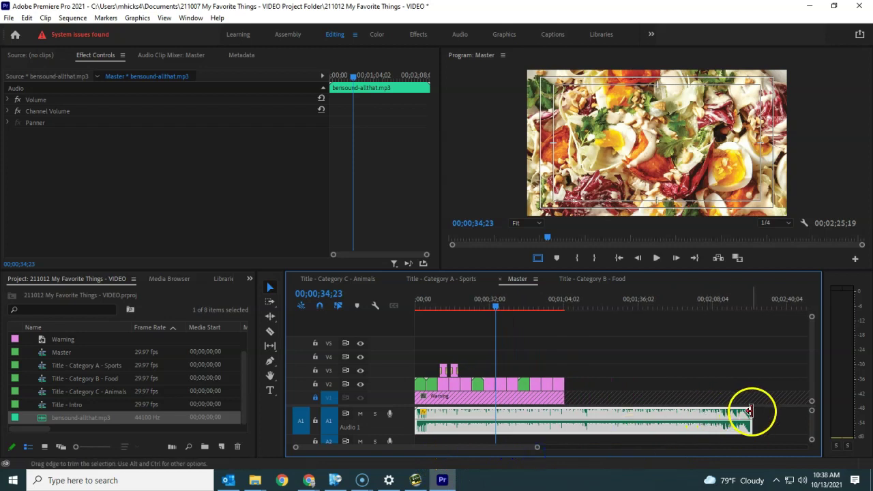
drag(750, 411, 563, 412)
click(563, 305)
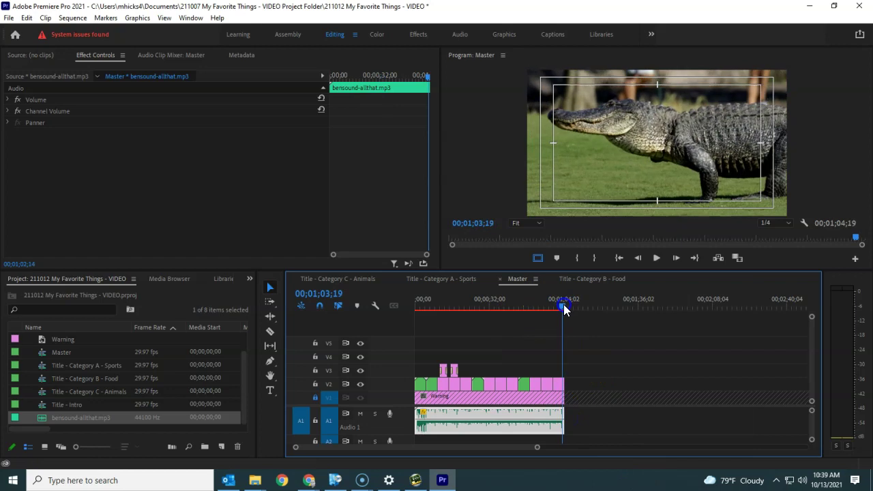
click(561, 390)
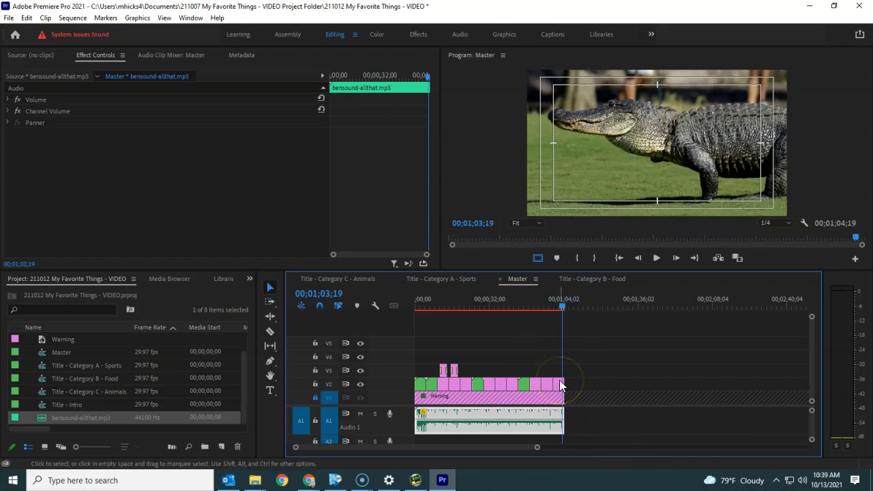
drag(594, 443, 566, 424)
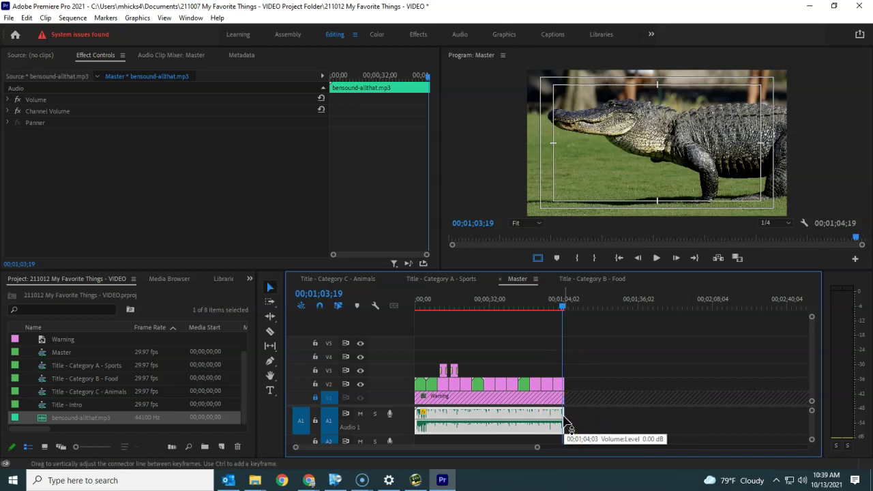
In the Effects workspace, drop Audio Transitions > Crossfade > Constant Gain on the song's end.
click(519, 99)
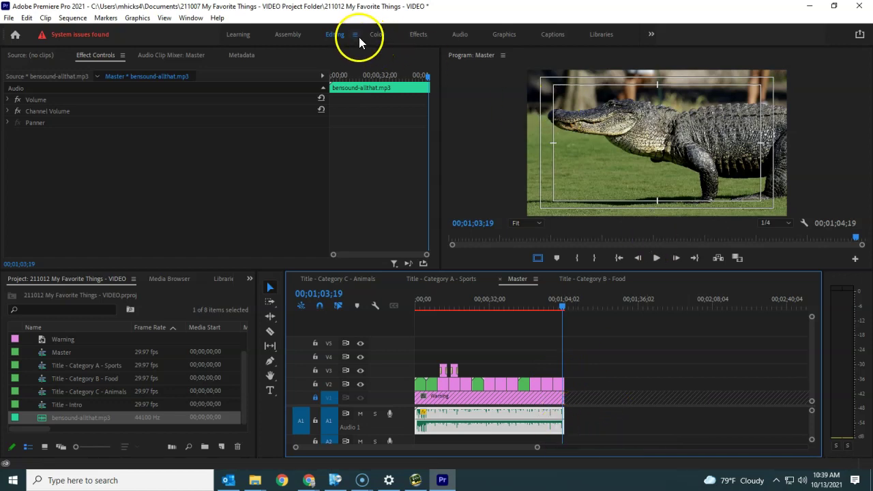
click(432, 38)
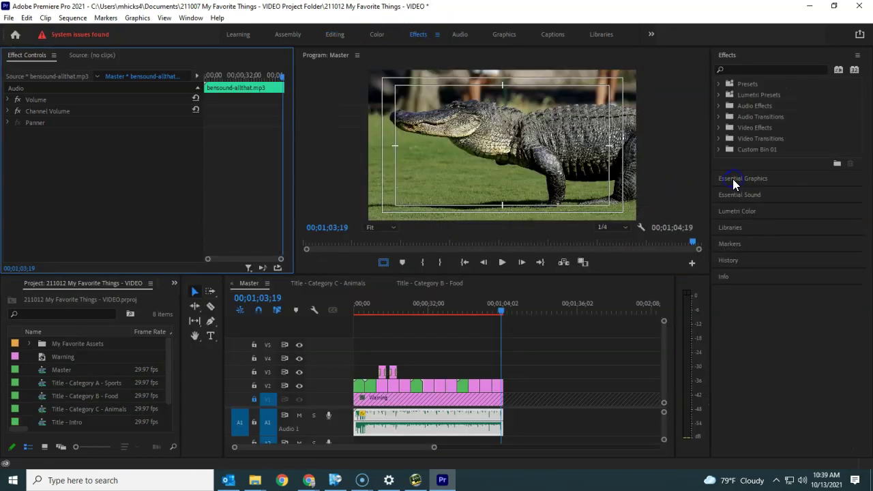
click(719, 117)
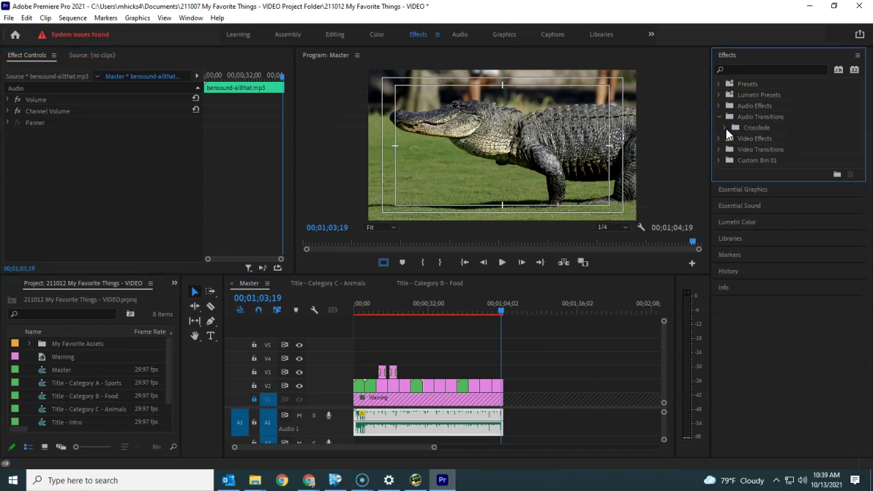
click(725, 127)
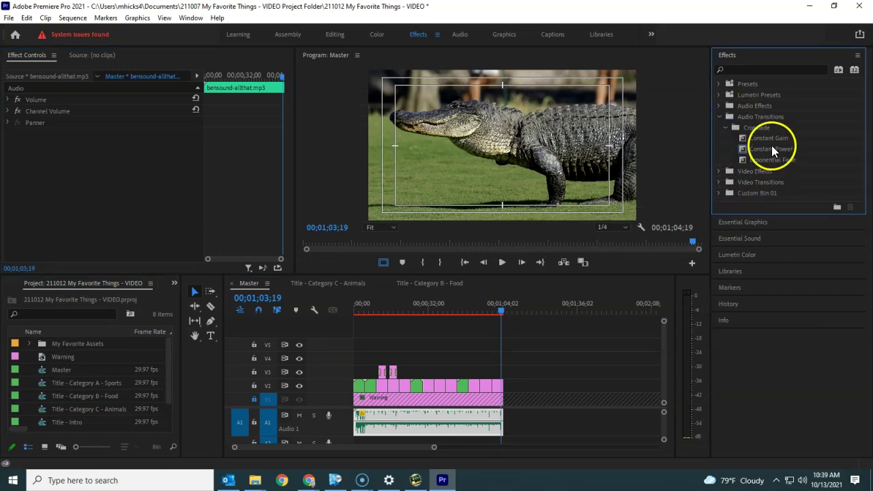
click(746, 137)
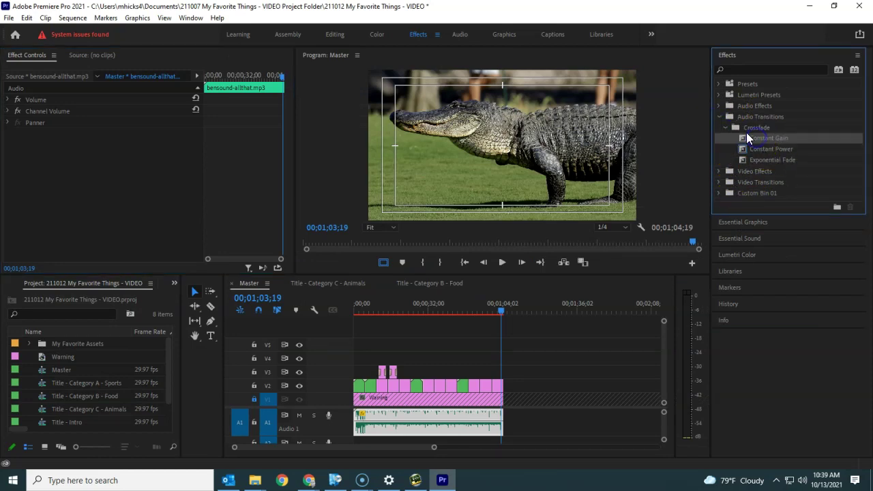
drag(744, 138, 495, 414)
drag(433, 447, 351, 445)
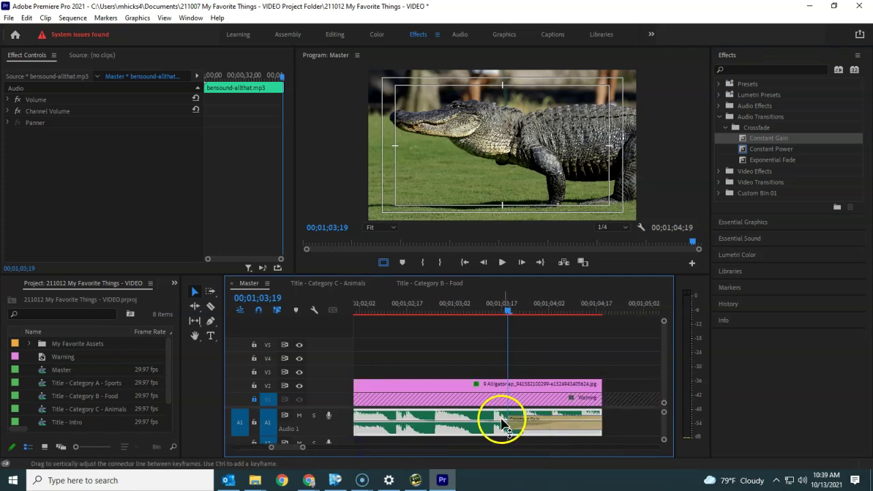
Stretch the Constant Gain fade to 00;00;01;29 and extend the song's end a few frames.
click(533, 424)
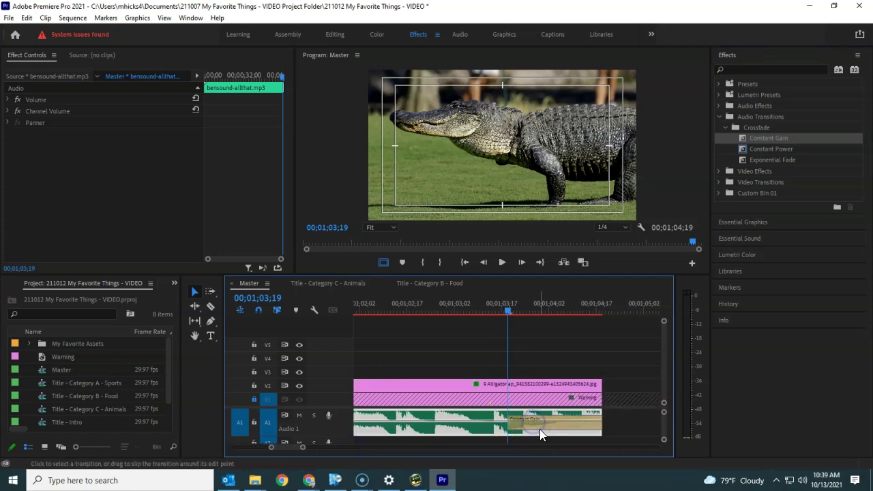
click(540, 424)
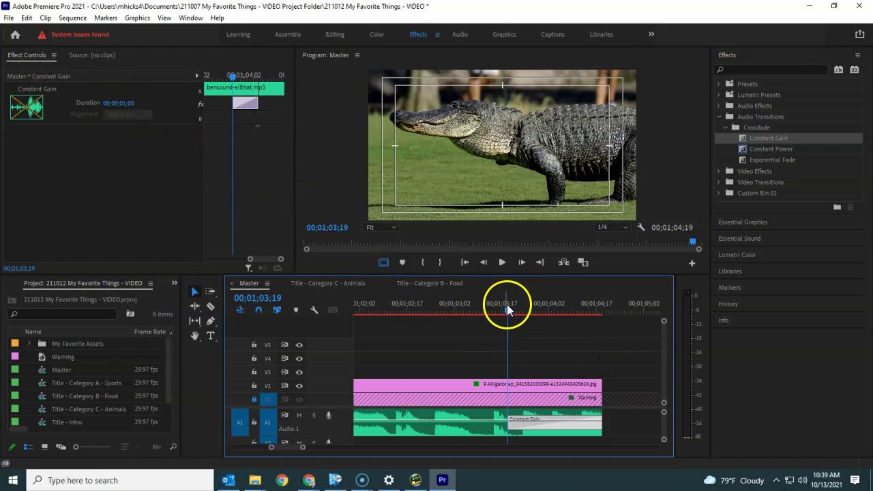
drag(507, 305, 410, 305)
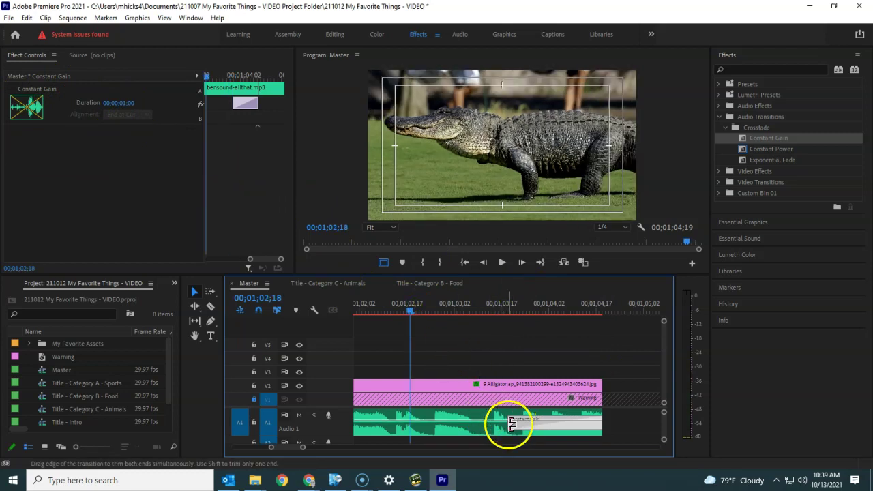
drag(512, 424, 417, 423)
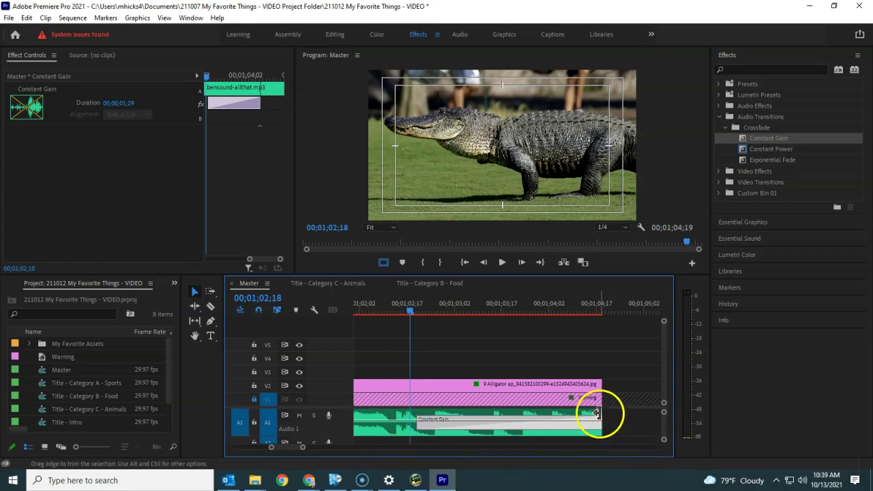
drag(603, 419, 648, 418)
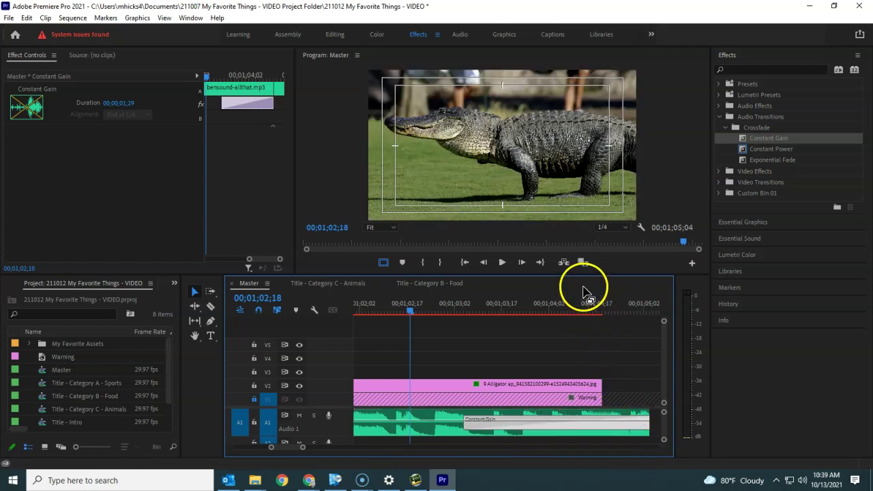